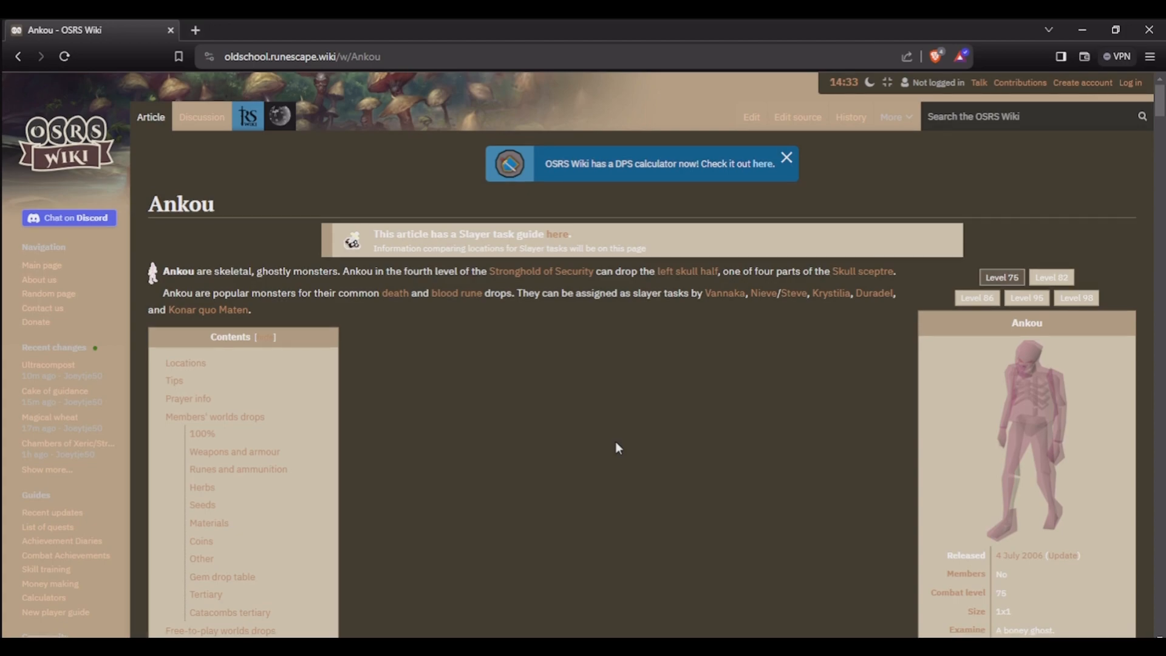
scroll(615, 442, "down", 3)
scroll(616, 442, "down", 3)
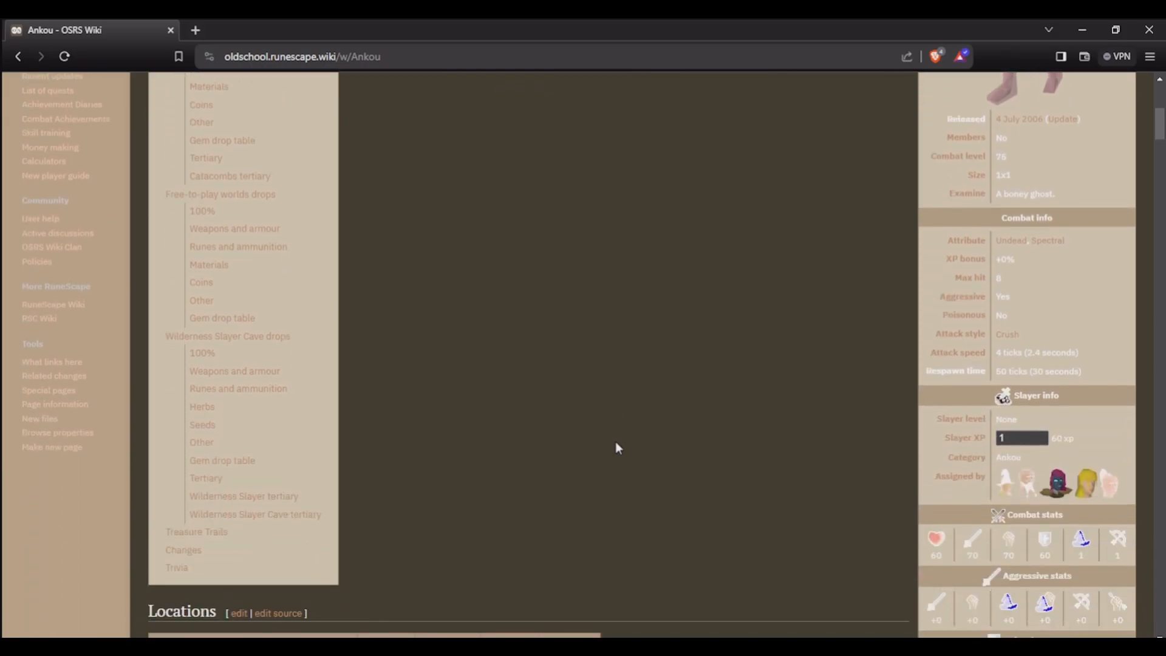
scroll(616, 442, "down", 3)
scroll(614, 442, "down", 3)
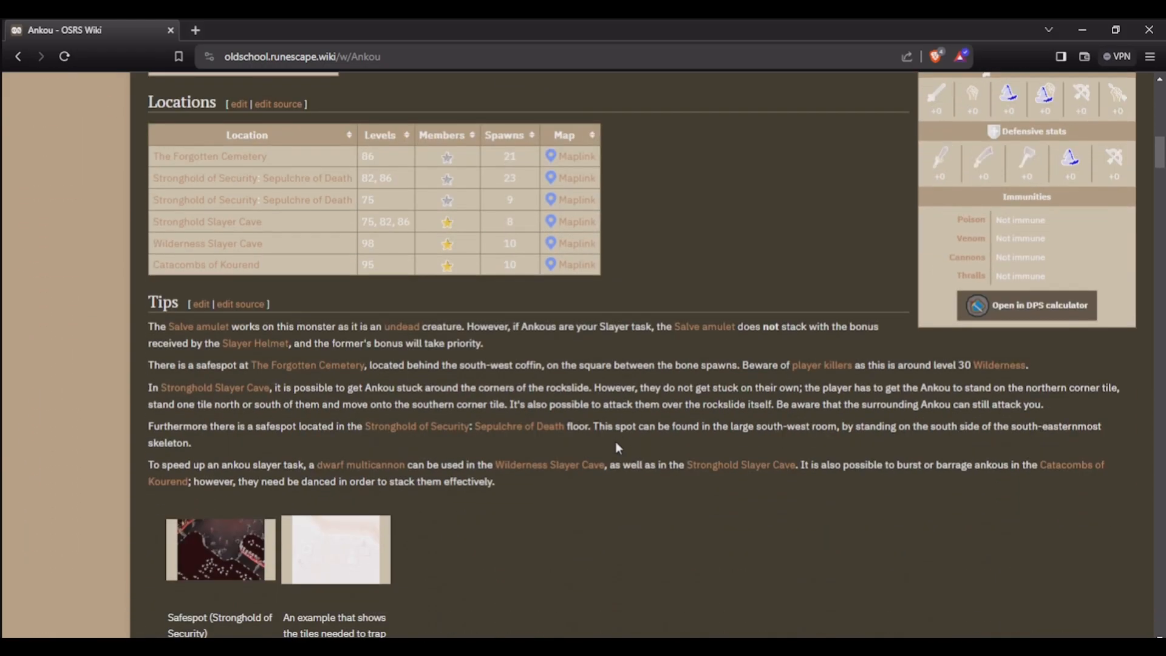
scroll(615, 442, "down", 5)
scroll(509, 288, "down", 5)
scroll(518, 331, "down", 5)
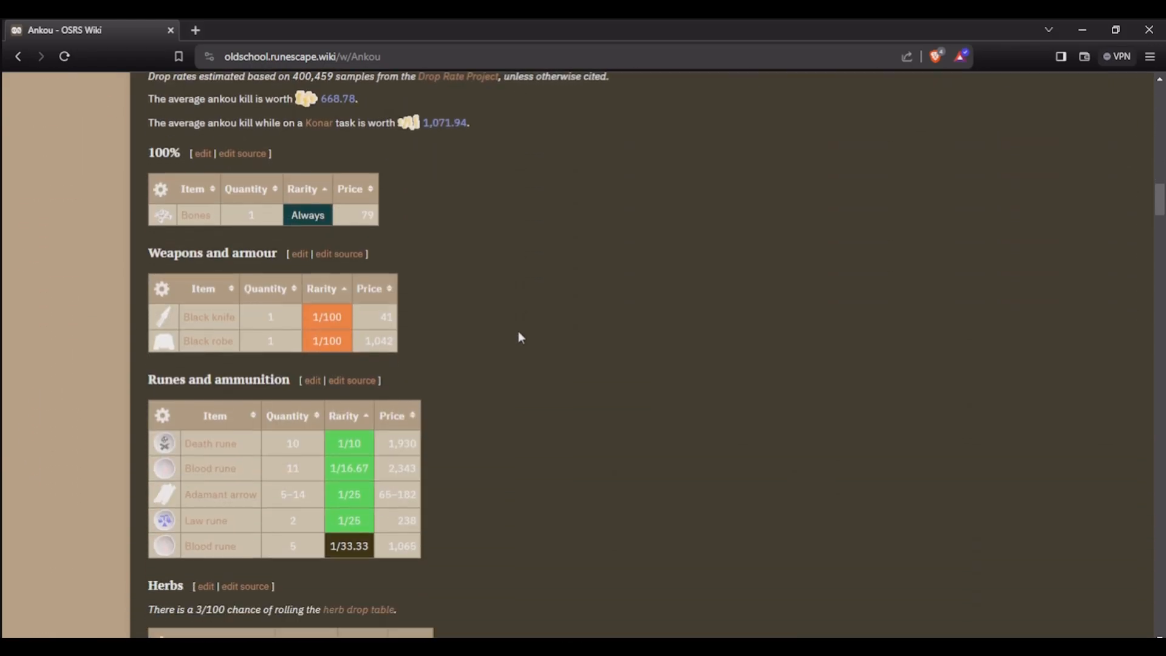
scroll(519, 331, "down", 3)
scroll(519, 332, "down", 5)
scroll(517, 333, "down", 3)
scroll(516, 333, "down", 5)
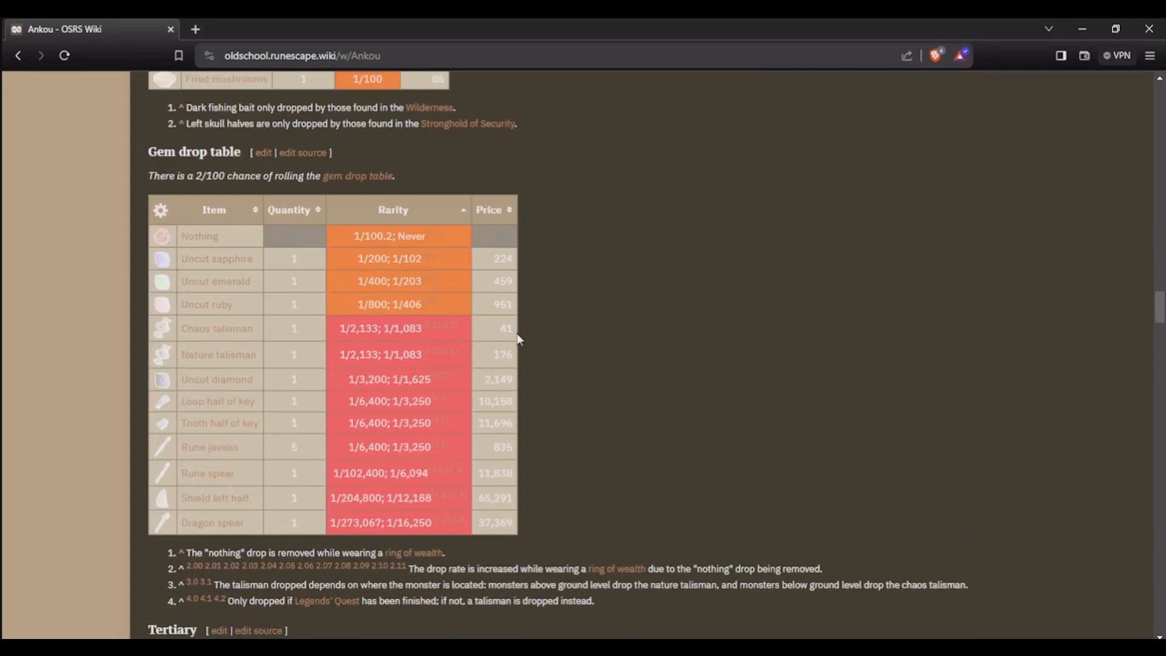
scroll(517, 333, "down", 5)
scroll(517, 333, "up", 15)
scroll(517, 332, "up", 10)
scroll(493, 269, "up", 8)
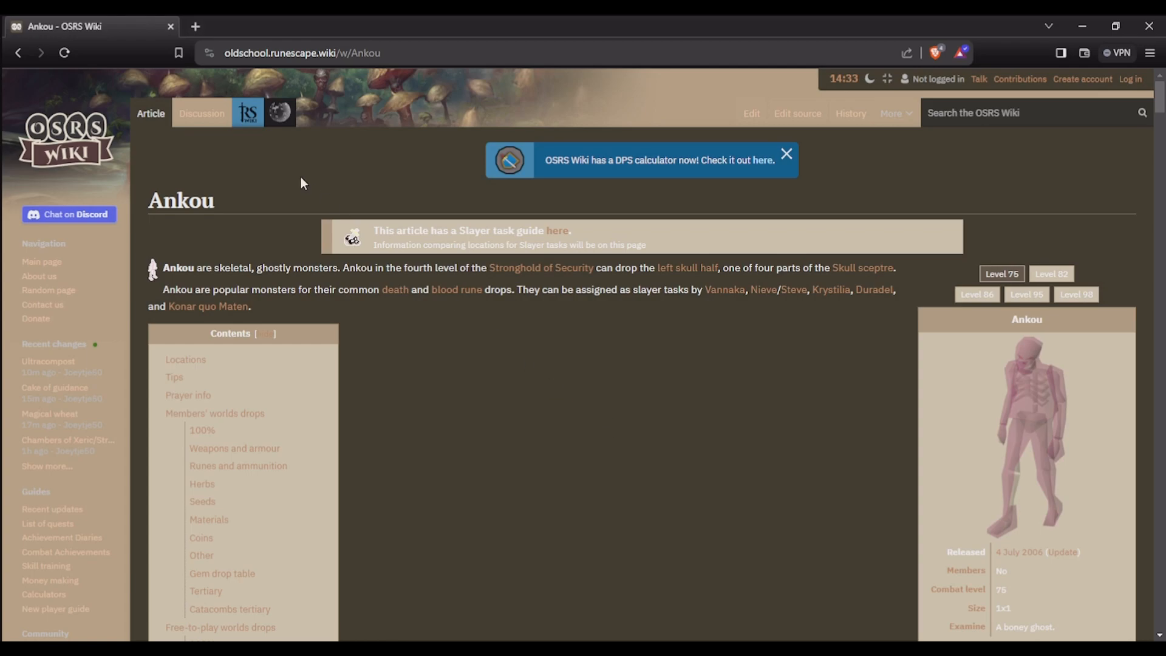
Step: Enter brave://flags in a new tab, correcting the mistyped address, to reach the Experiments page
left_click(196, 26)
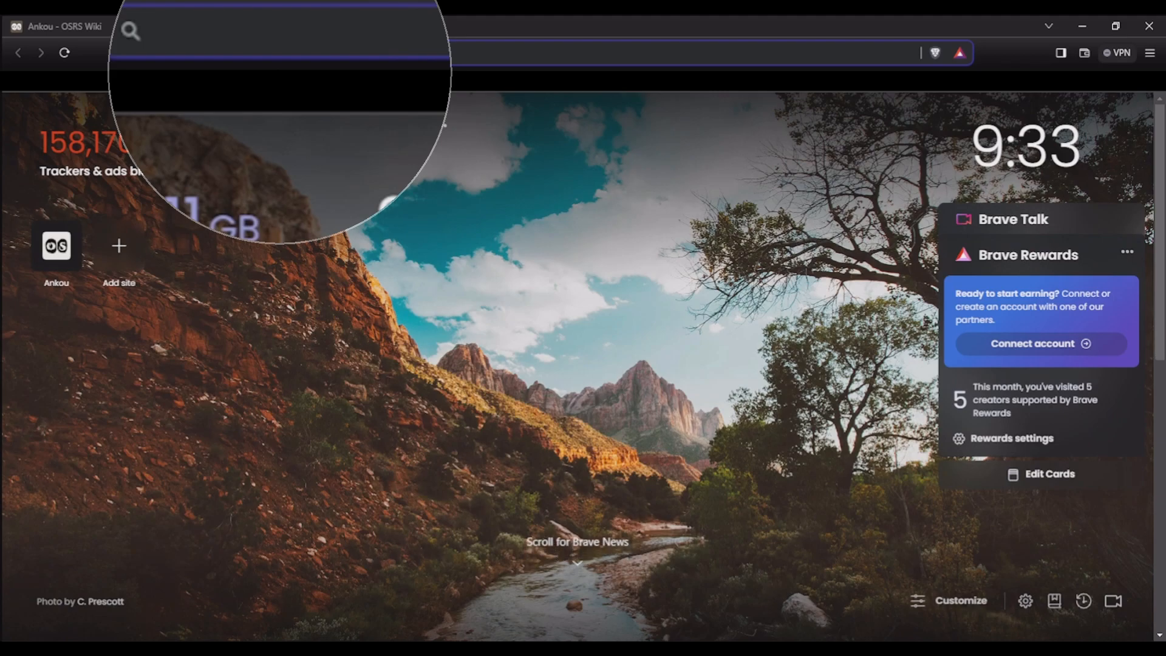
type("brace:")
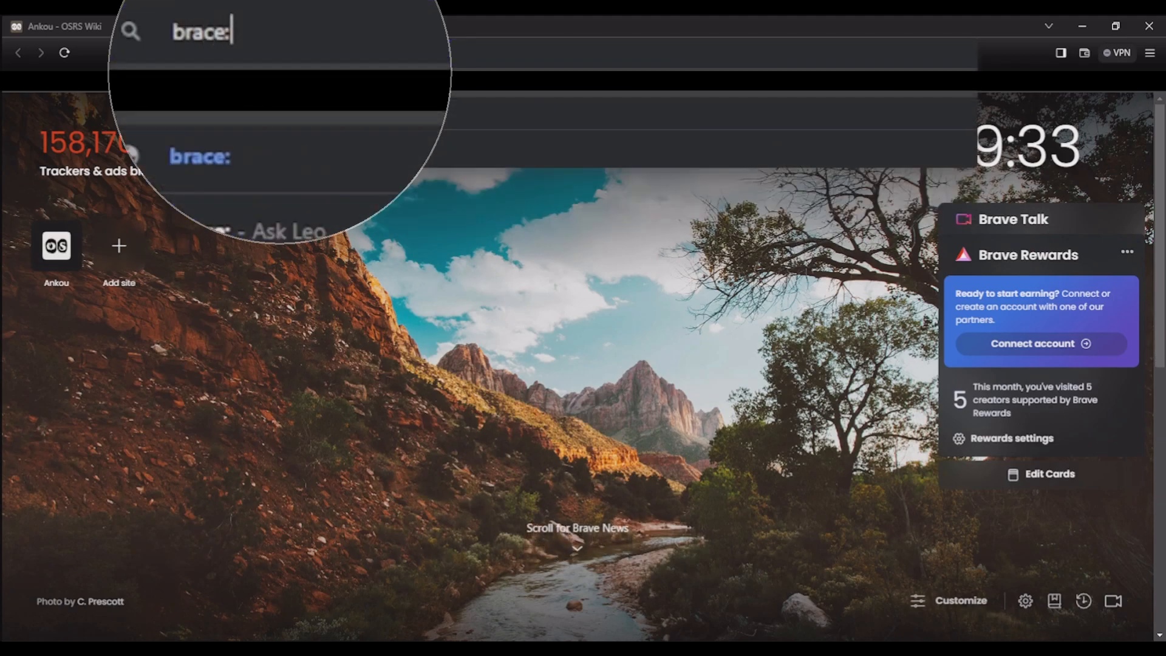
type("//fl")
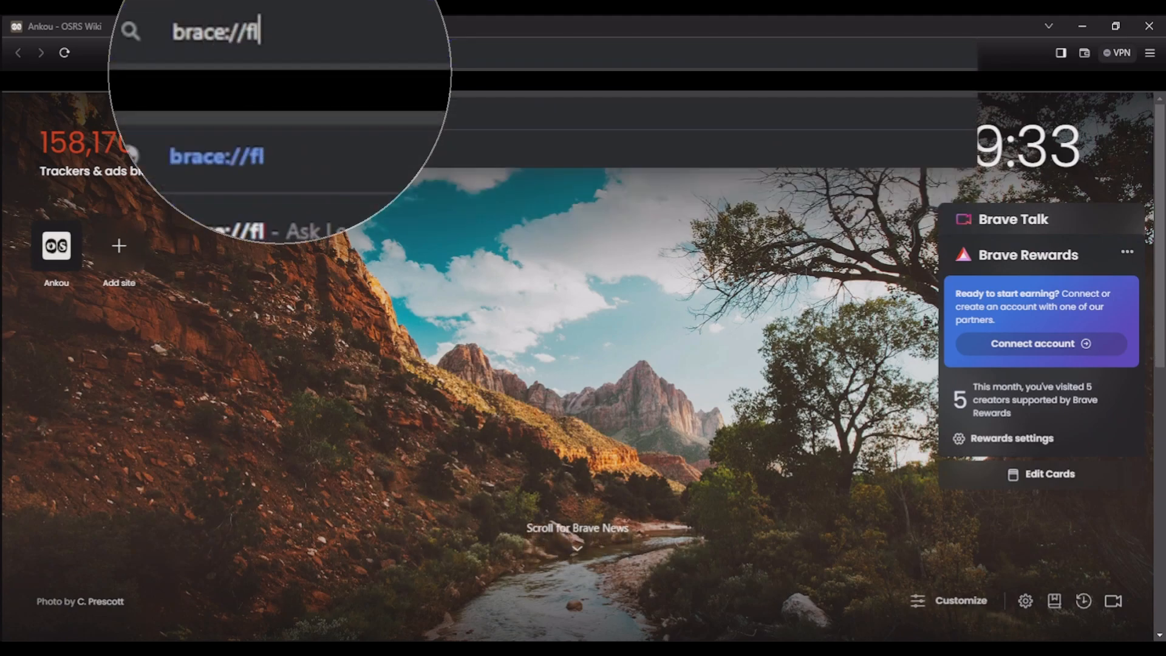
type("ags")
key("Return")
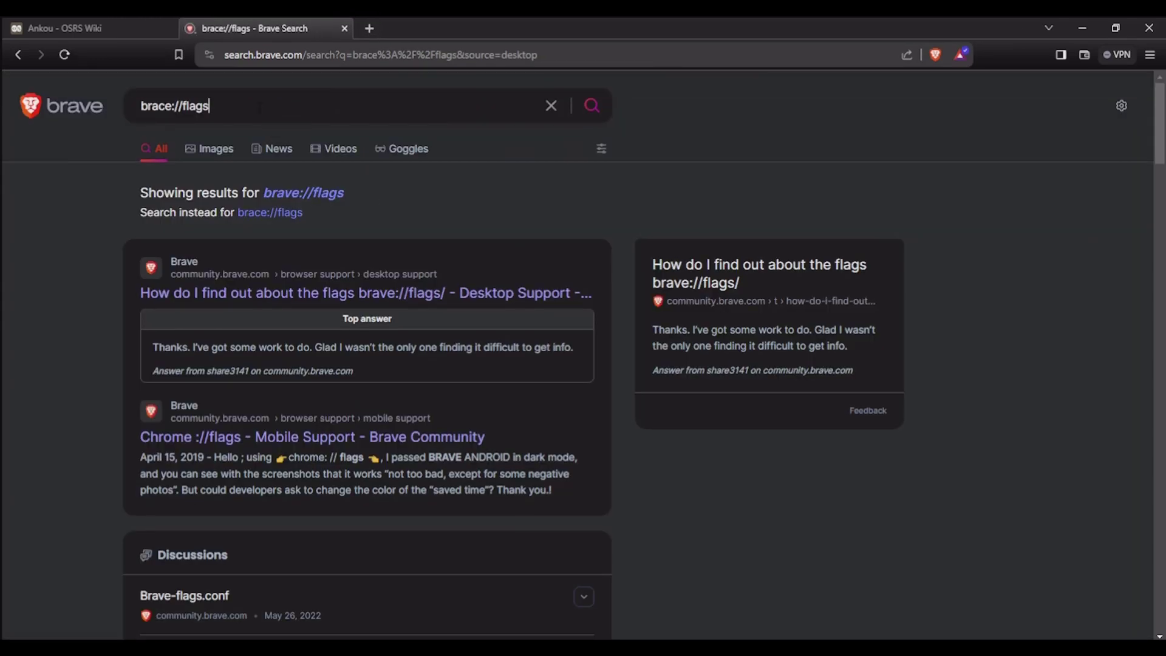
triple_click(175, 106)
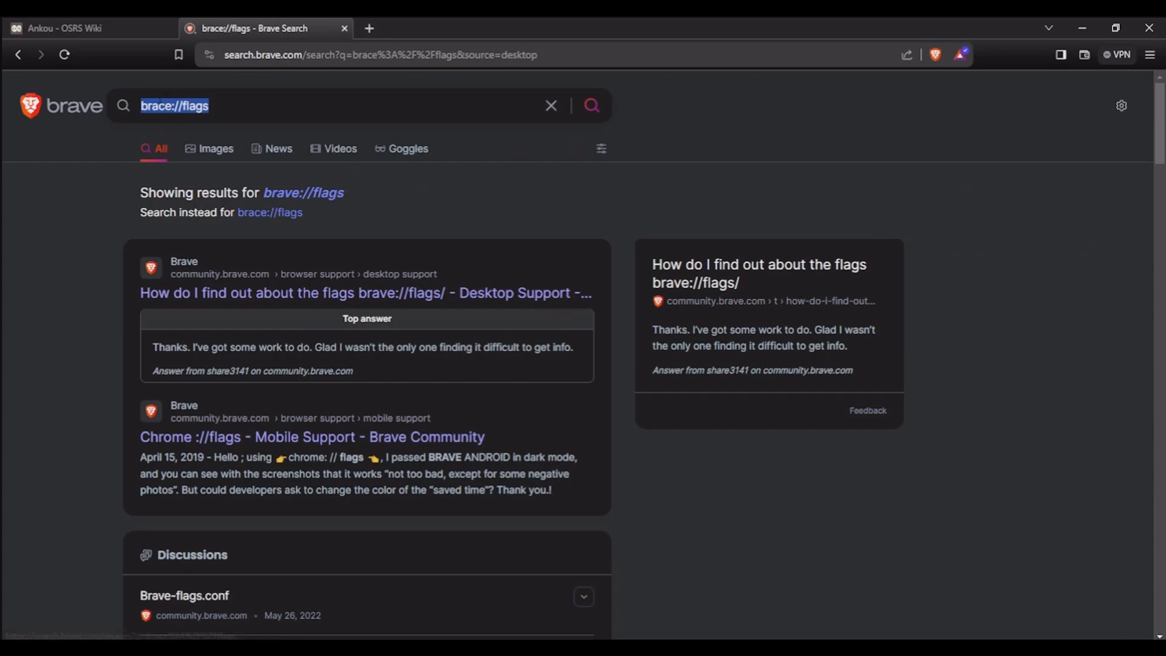
left_click(201, 106)
key("BackSpace")
type("v")
key("ctrl+x")
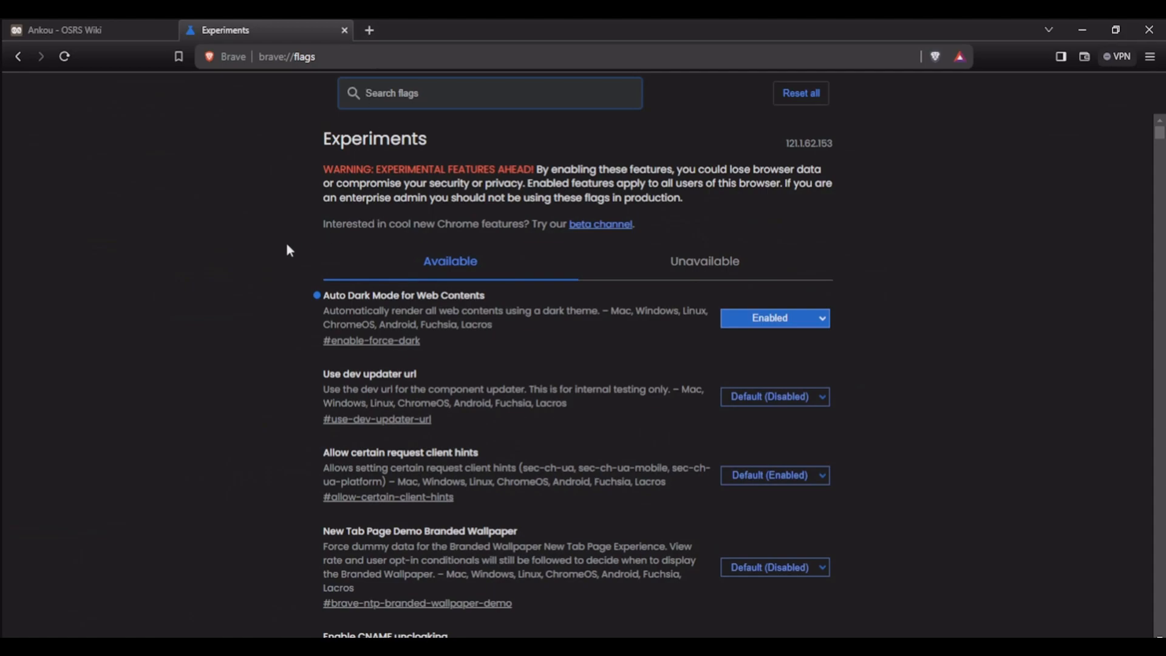
Step: Set Auto Dark Mode for Web Contents to Disabled and reload the Ankou wiki tab
left_click(269, 274)
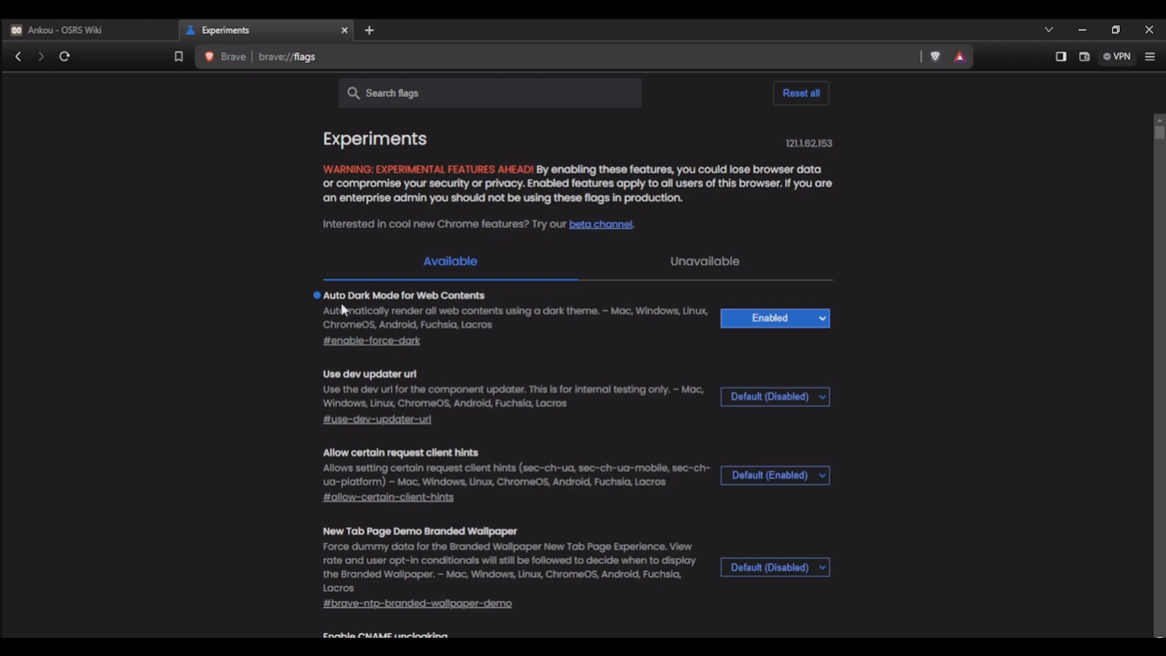
left_click(757, 321)
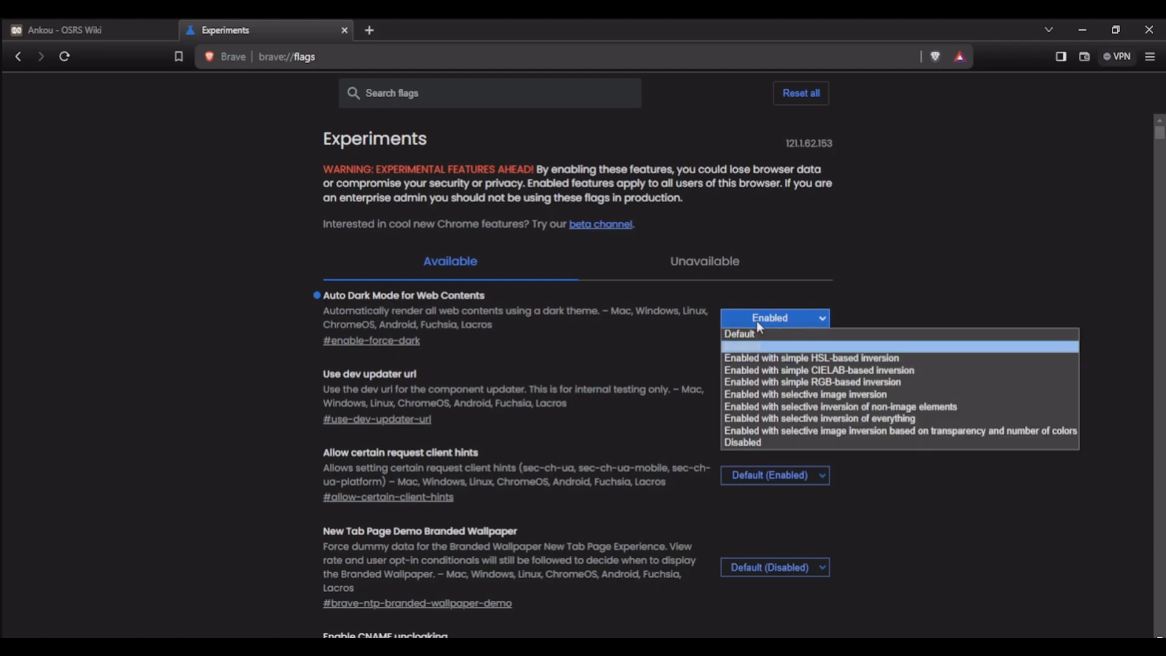
left_click(758, 443)
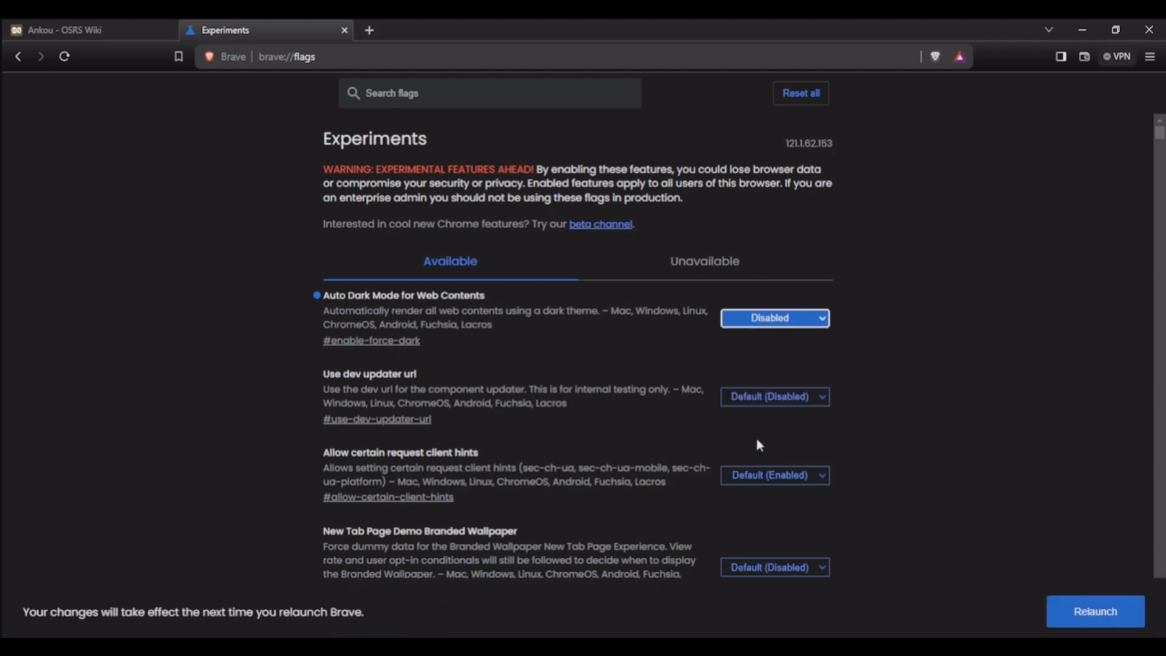
left_click(86, 29)
left_click(64, 56)
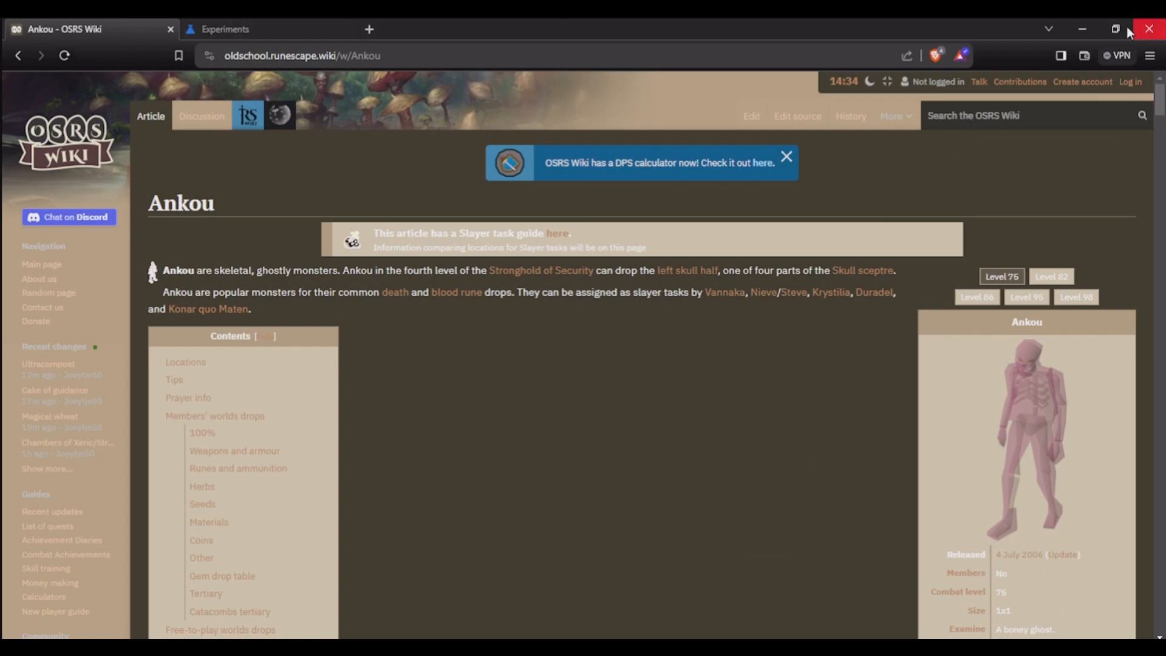
Step: Close all Brave tabs, relaunch and reload the copied Ankou URL in light theme
left_click(582, 56)
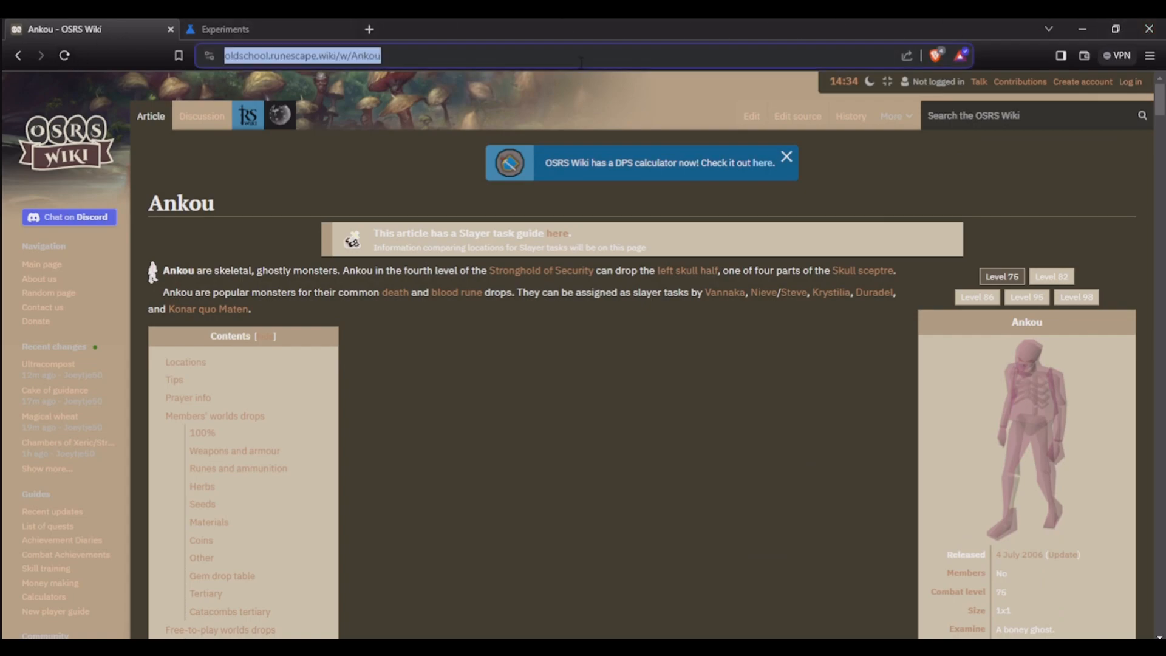
left_click(1149, 28)
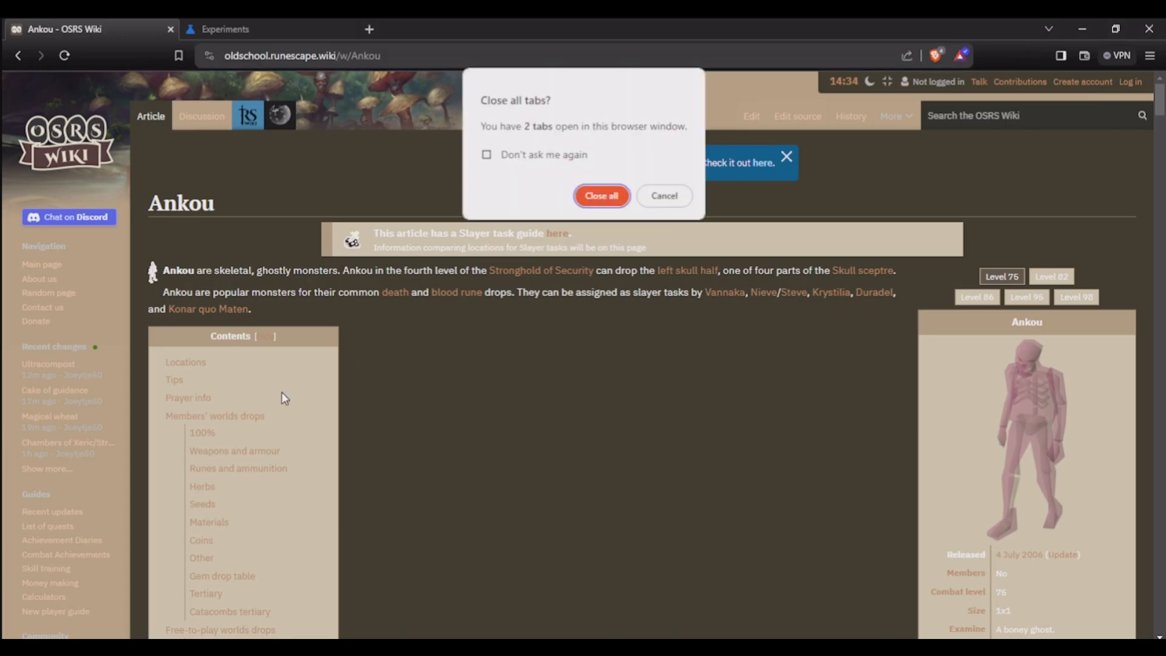
left_click(602, 196)
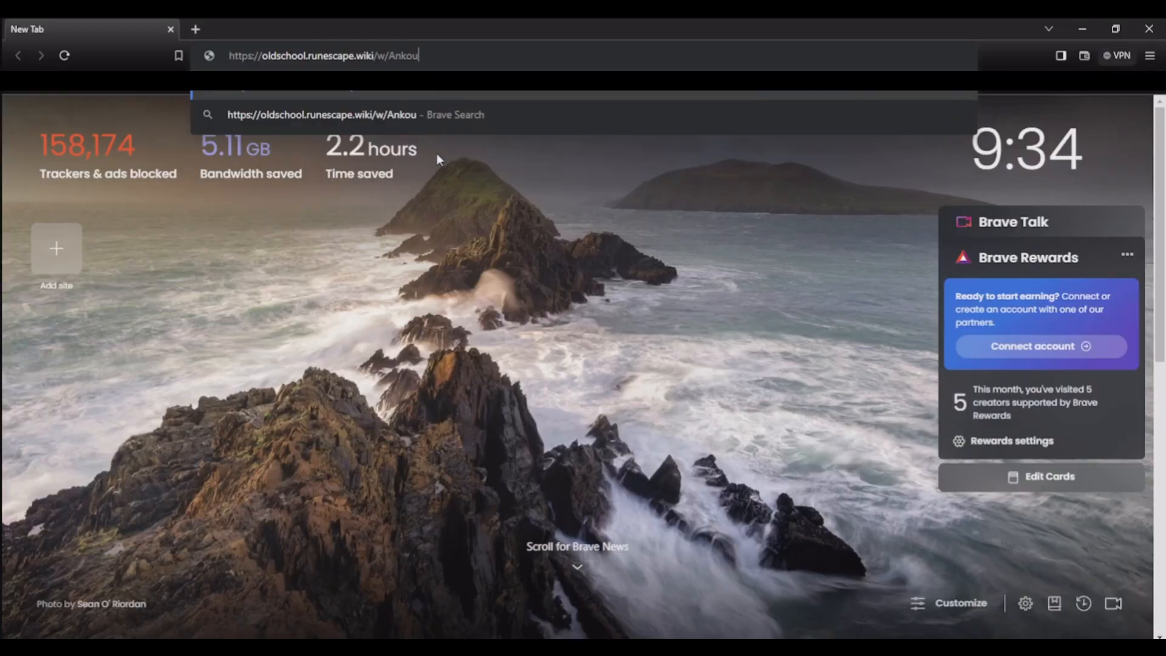
key("Return")
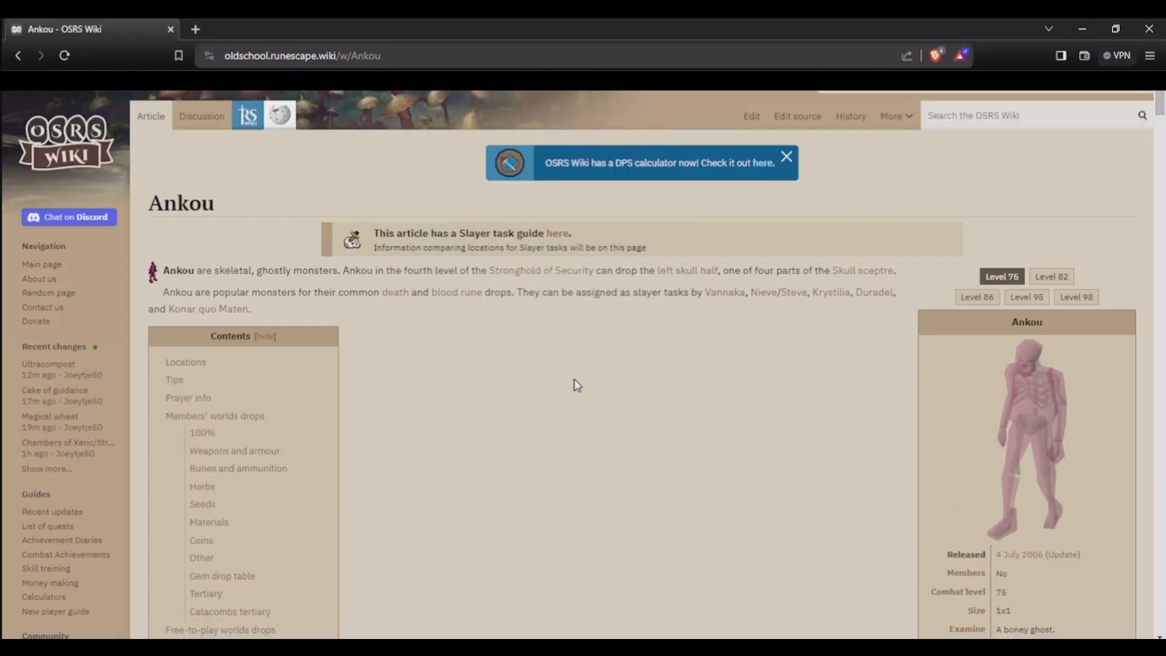
scroll(470, 398, "down", 5)
scroll(593, 393, "down", 5)
scroll(637, 393, "down", 5)
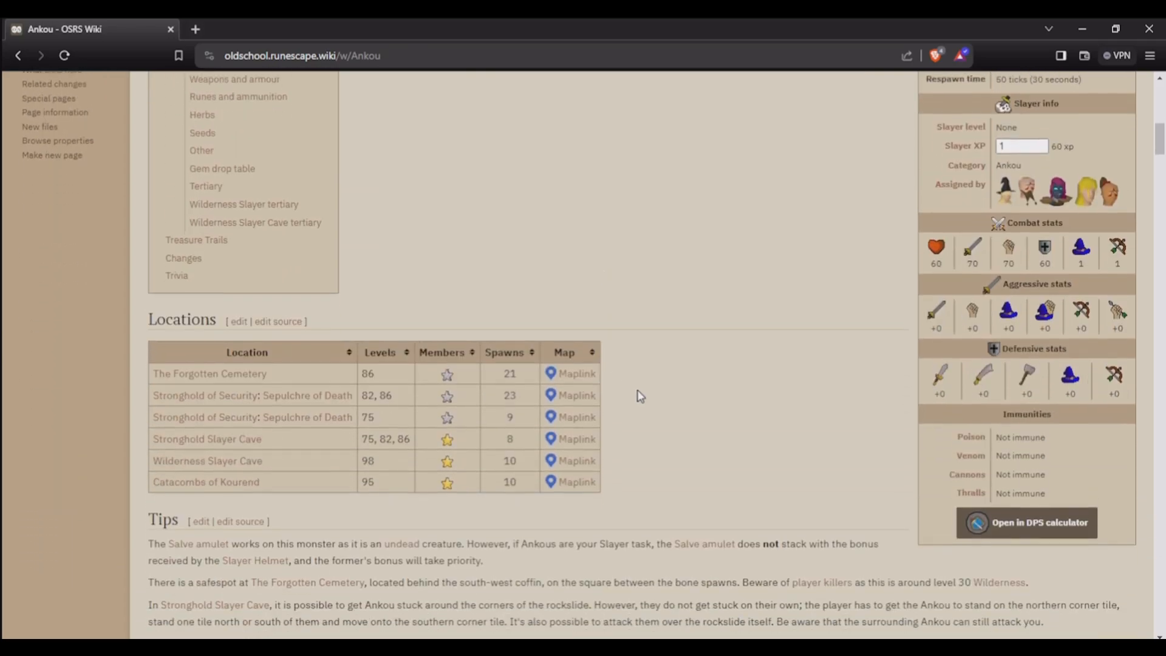
scroll(675, 394, "down", 3)
scroll(675, 394, "down", 3)
scroll(675, 395, "down", 2)
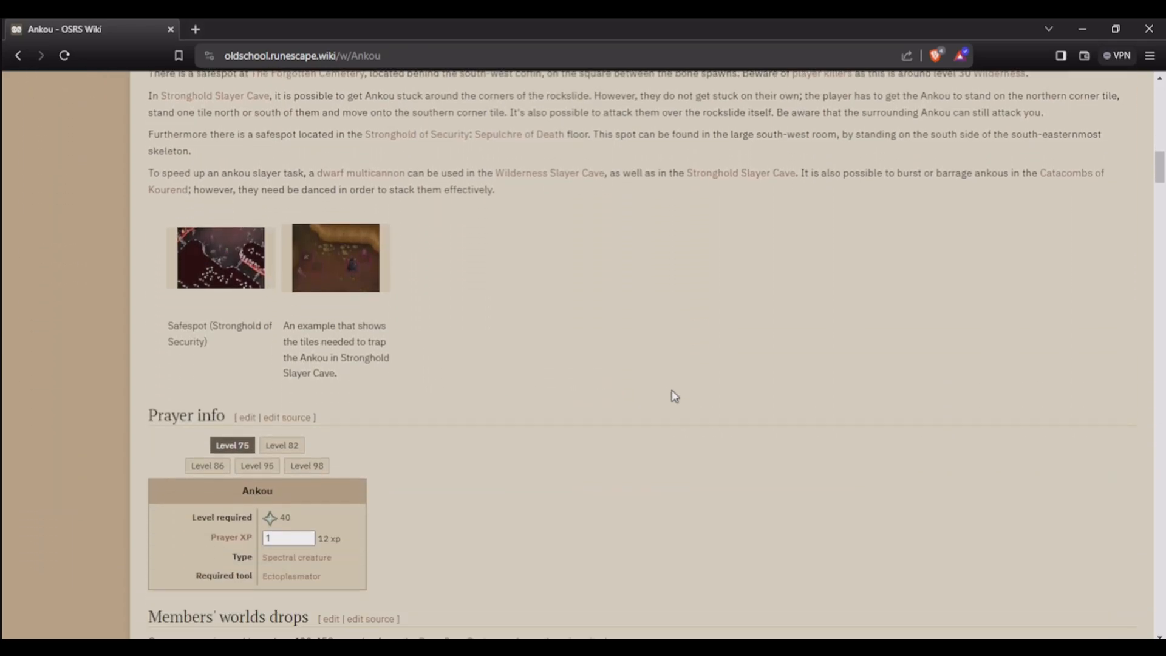
scroll(674, 395, "down", 3)
scroll(674, 396, "down", 3)
scroll(674, 396, "down", 3)
scroll(674, 395, "down", 3)
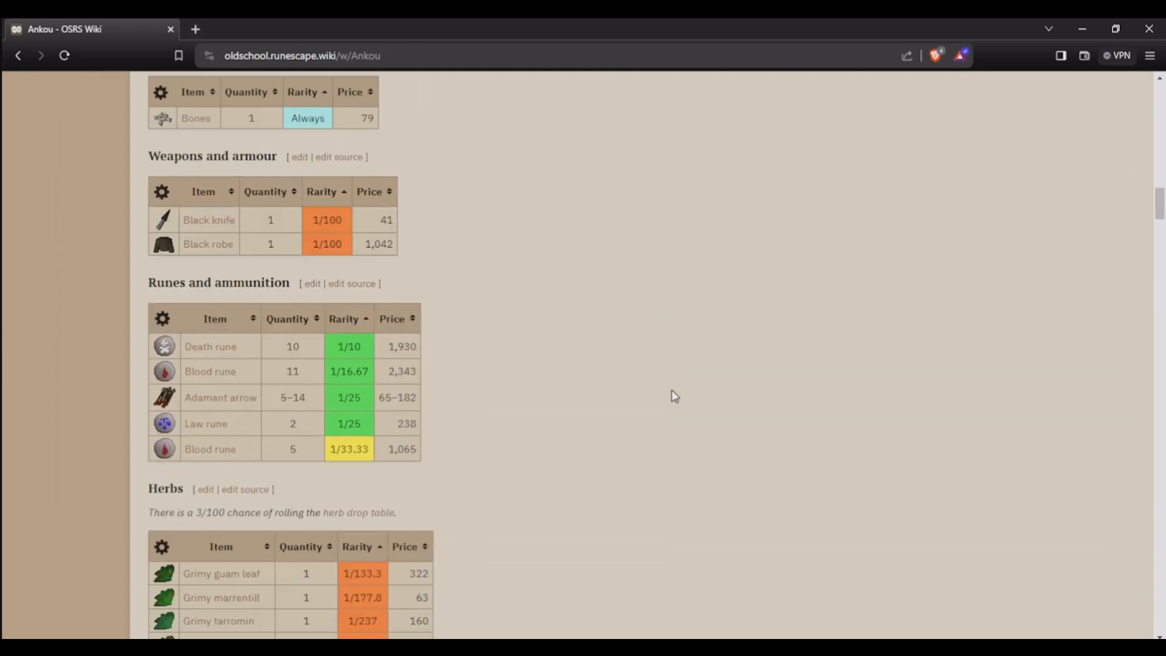
scroll(674, 396, "down", 2)
scroll(674, 396, "down", 2)
scroll(674, 395, "down", 2)
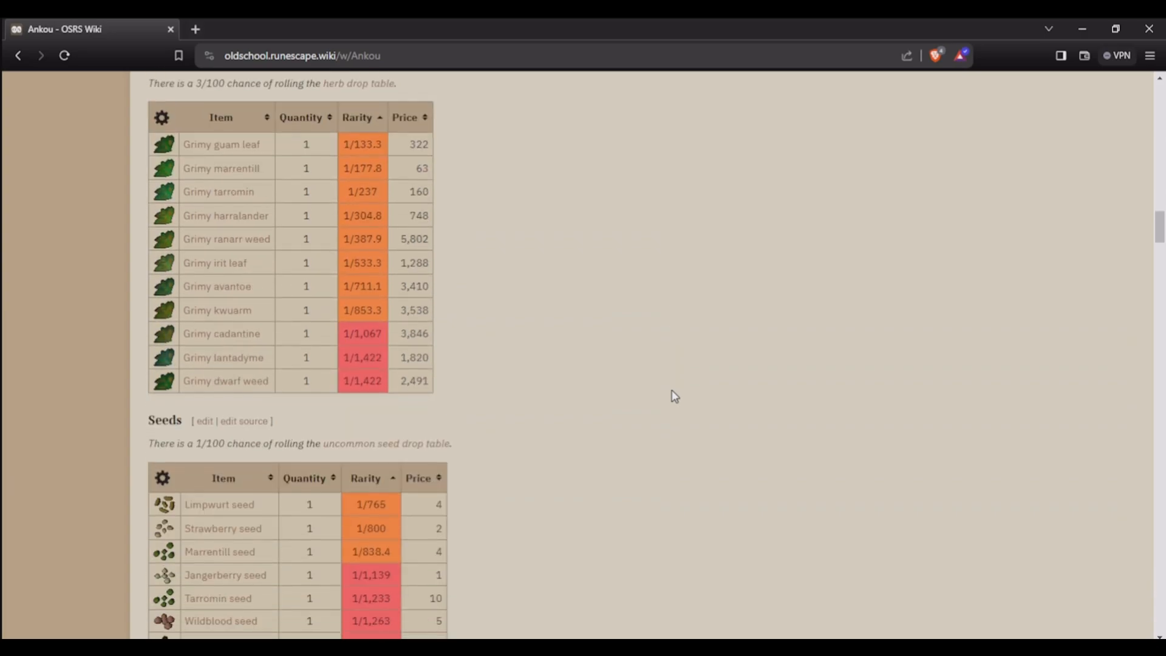
scroll(674, 396, "down", 3)
scroll(674, 396, "down", 2)
scroll(674, 395, "down", 3)
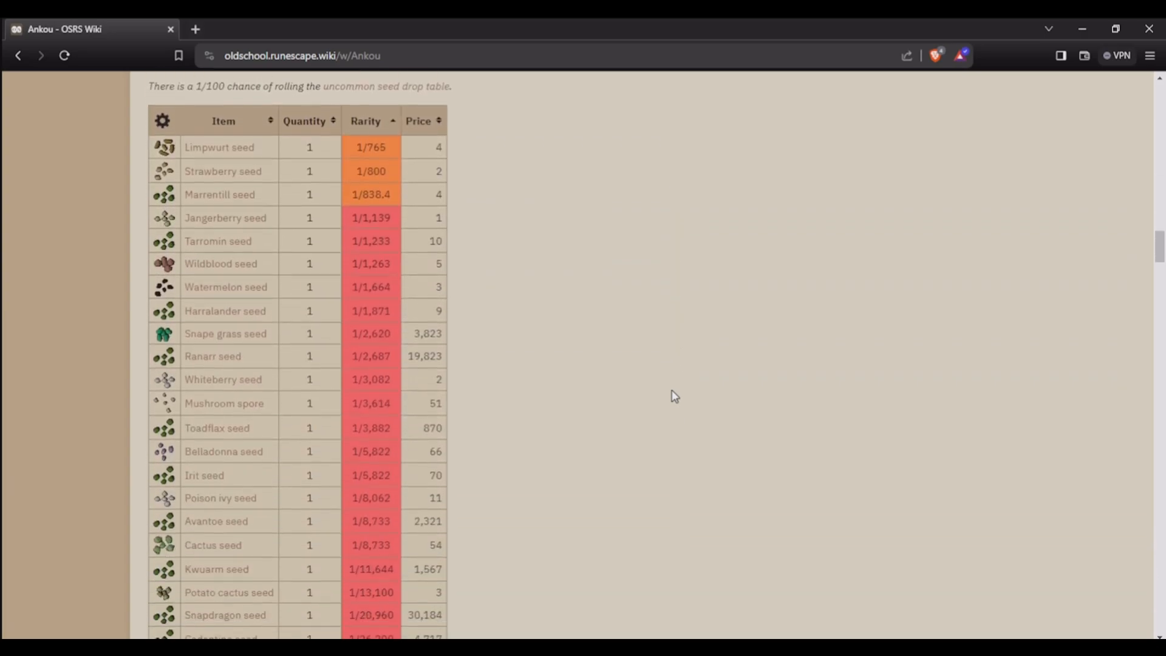
scroll(674, 396, "down", 3)
scroll(674, 396, "down", 3)
scroll(674, 396, "down", 2)
scroll(674, 396, "down", 2)
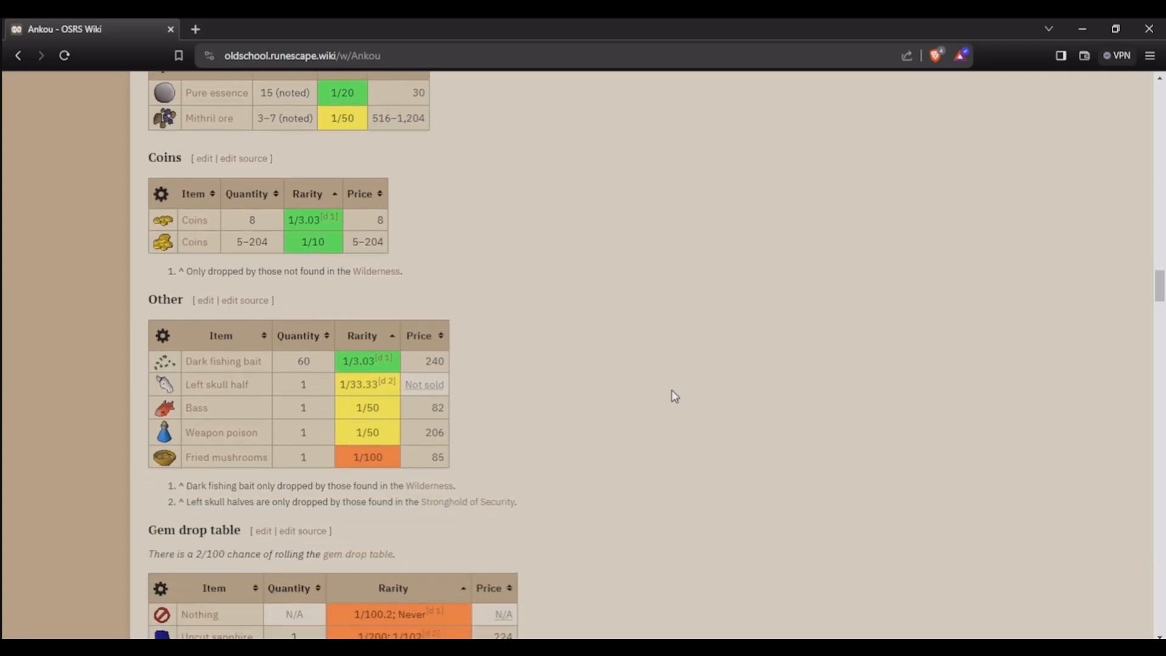
scroll(675, 395, "down", 3)
scroll(674, 395, "down", 2)
scroll(675, 396, "down", 3)
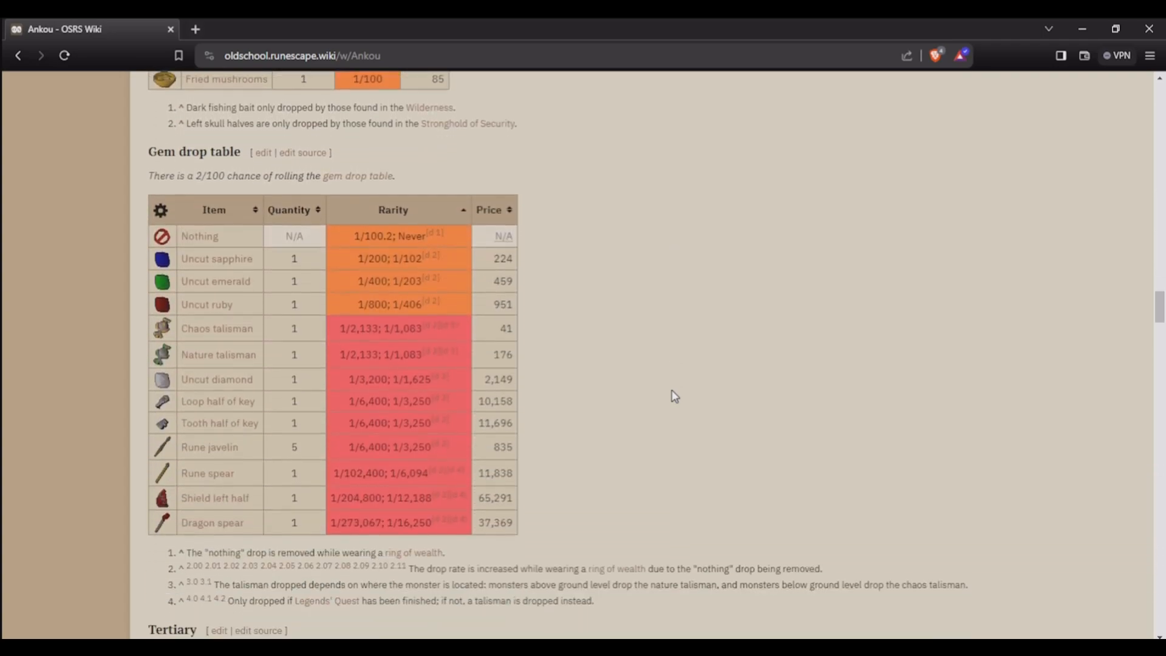
scroll(674, 396, "down", 2)
scroll(674, 396, "down", 3)
scroll(675, 395, "down", 3)
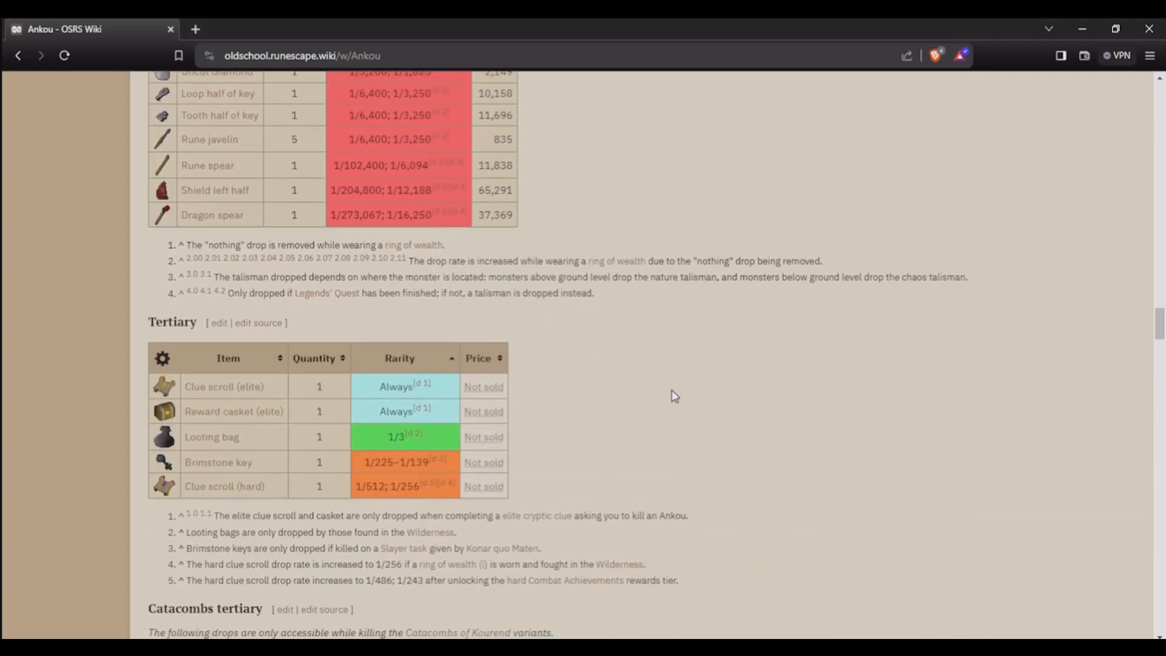
scroll(674, 395, "down", 3)
scroll(754, 383, "down", 3)
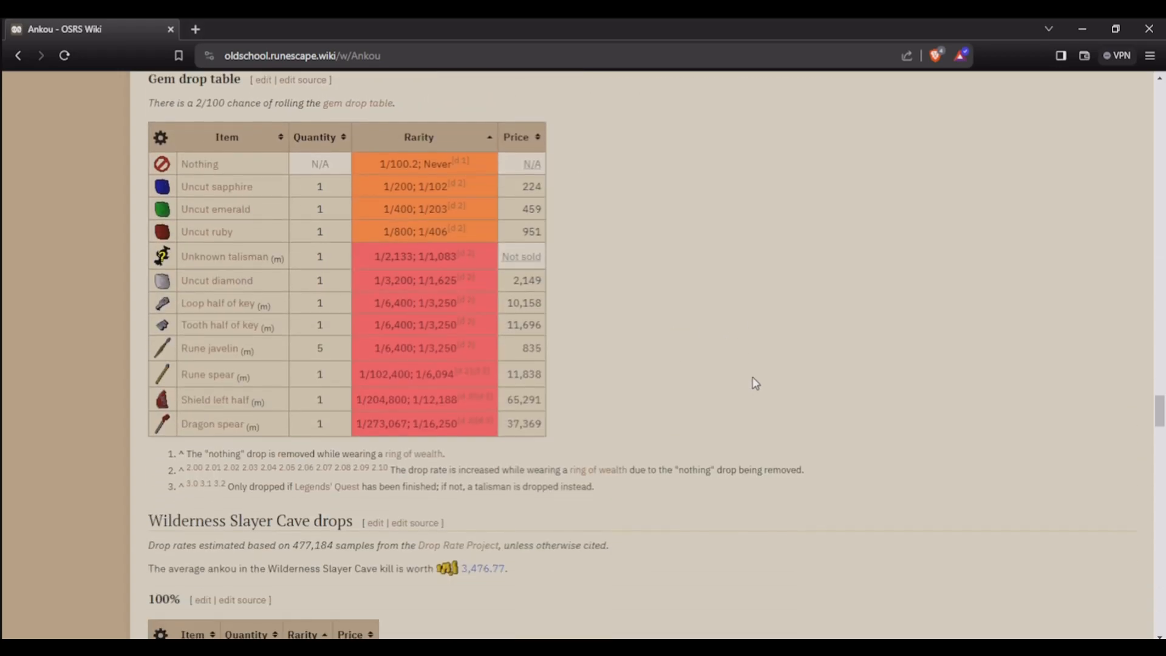
scroll(755, 382, "down", 4)
scroll(755, 384, "down", 3)
scroll(755, 383, "down", 2)
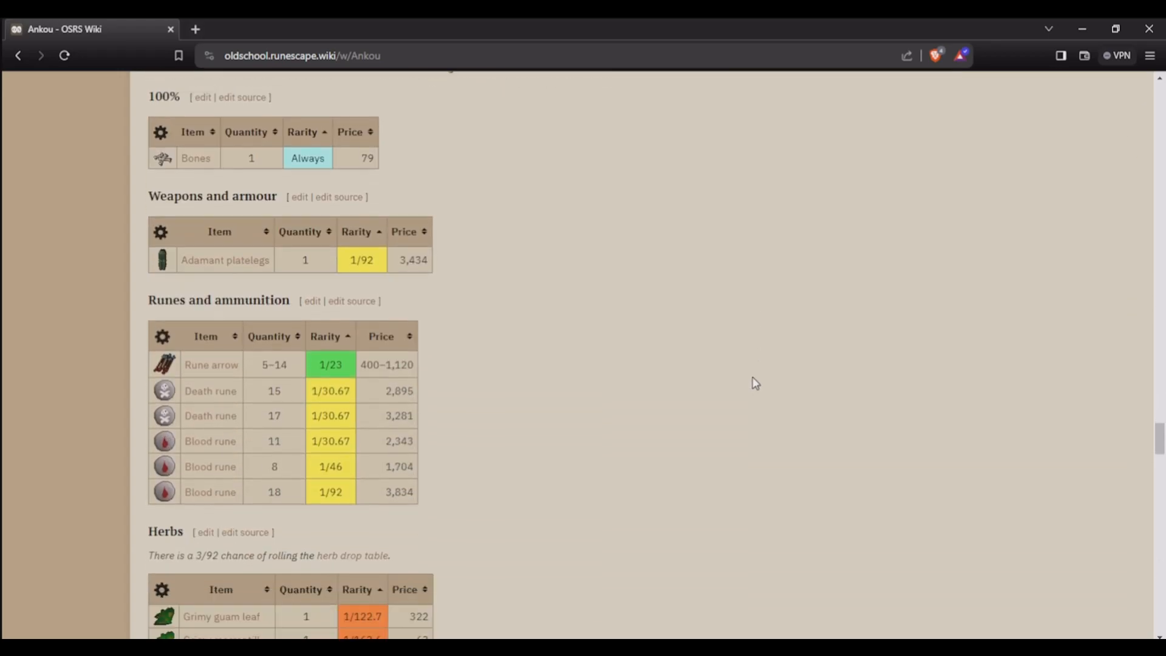
scroll(755, 384, "down", 2)
scroll(755, 383, "down", 4)
scroll(755, 383, "down", 2)
scroll(755, 383, "down", 2)
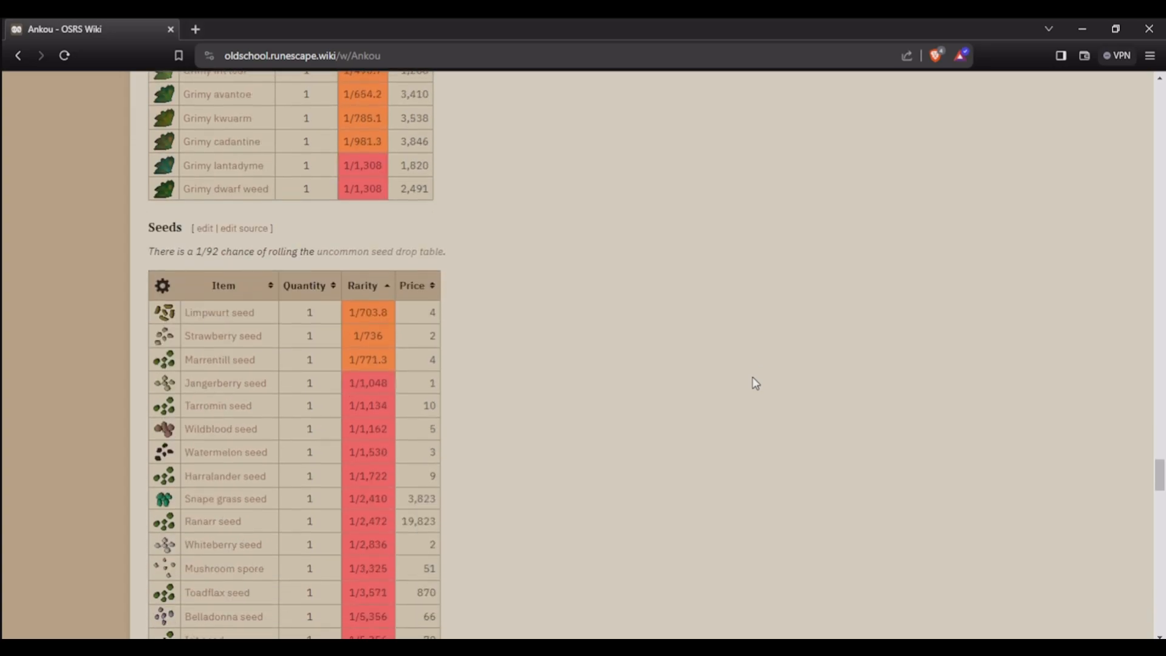
scroll(755, 383, "down", 3)
scroll(754, 382, "down", 4)
scroll(754, 383, "down", 2)
scroll(755, 383, "down", 2)
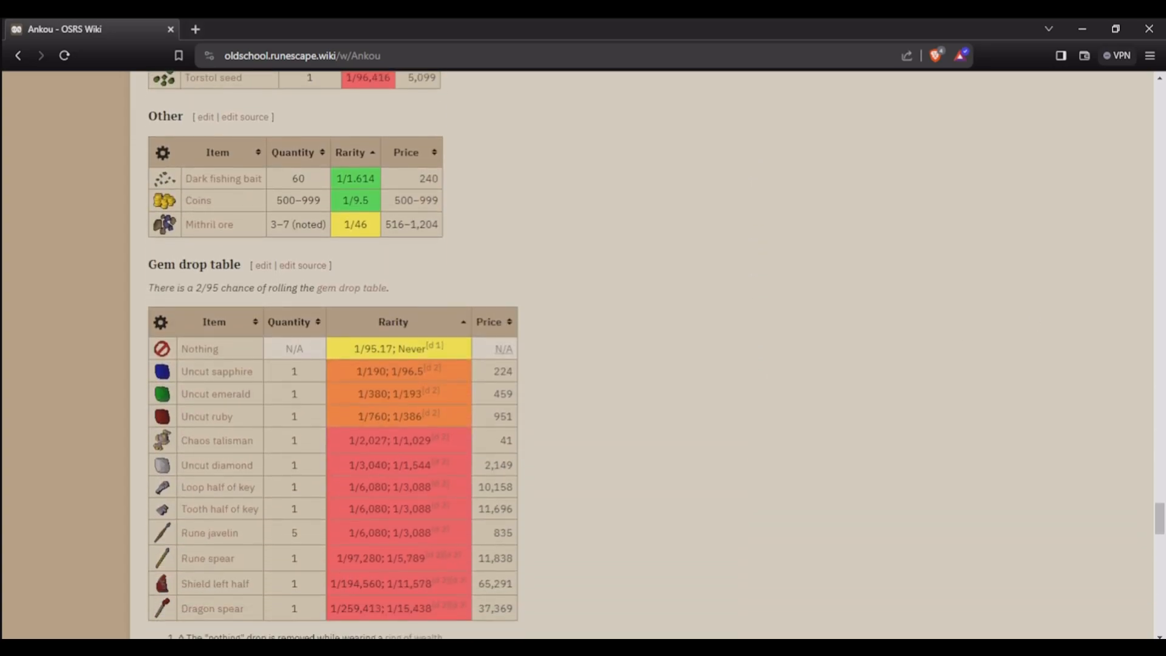